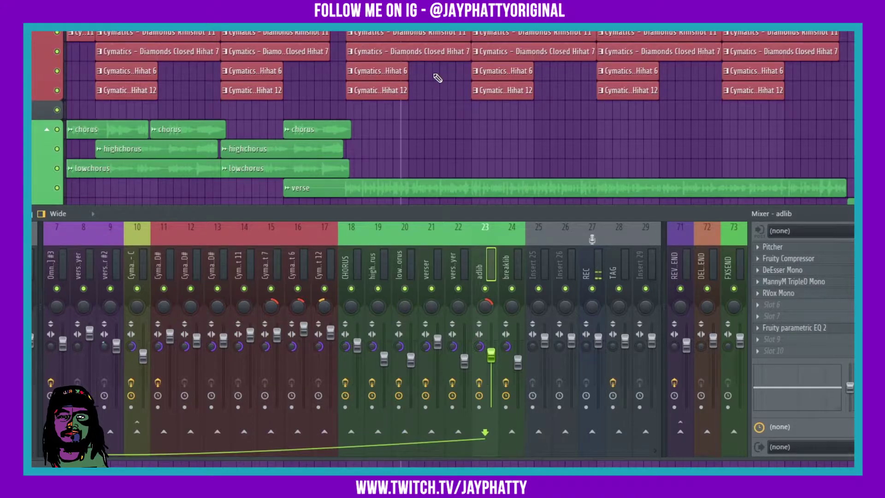
{"action": "key", "text": "F9"}
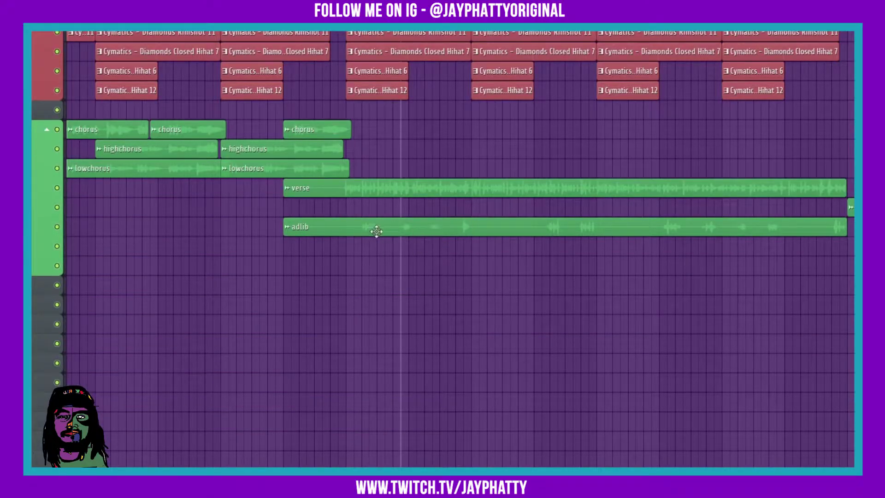
{"action": "scroll", "coordinate": [518, 320], "scroll_direction": "up", "scroll_amount": 3}
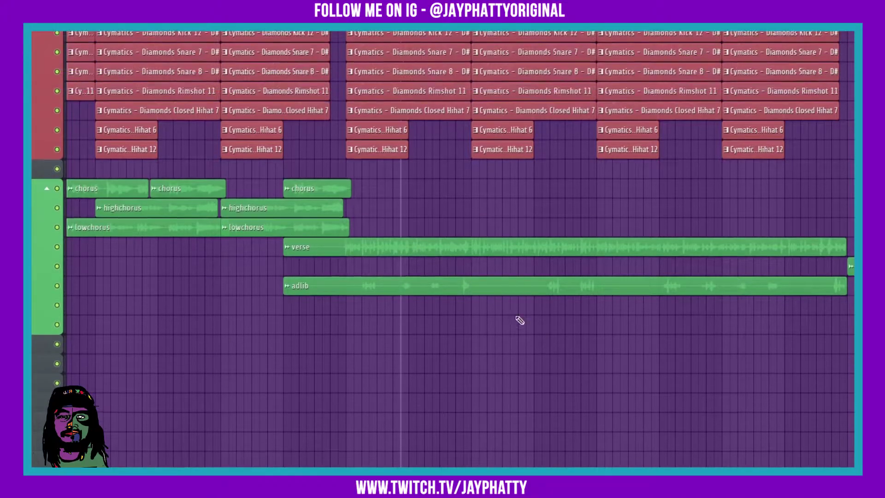
{"action": "scroll", "coordinate": [414, 334], "scroll_direction": "up", "scroll_amount": 1}
{"action": "scroll", "coordinate": [659, 174], "scroll_direction": "down", "scroll_amount": 1}
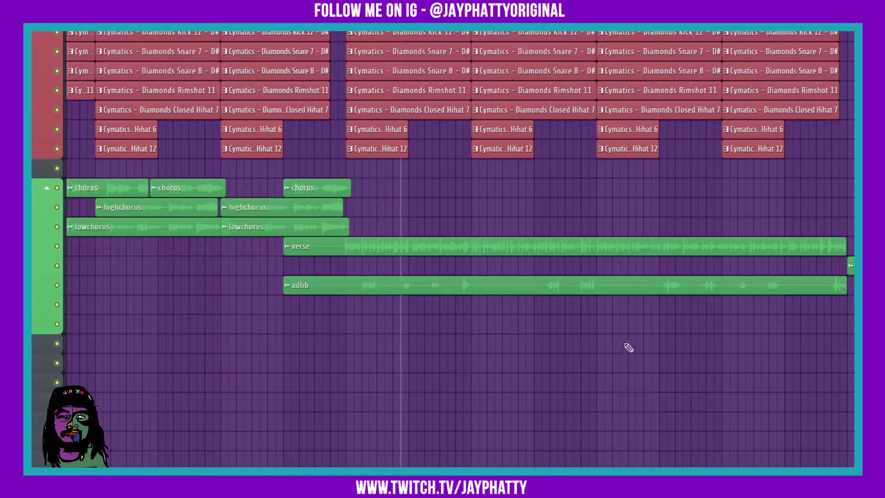
{"action": "key", "text": "space"}
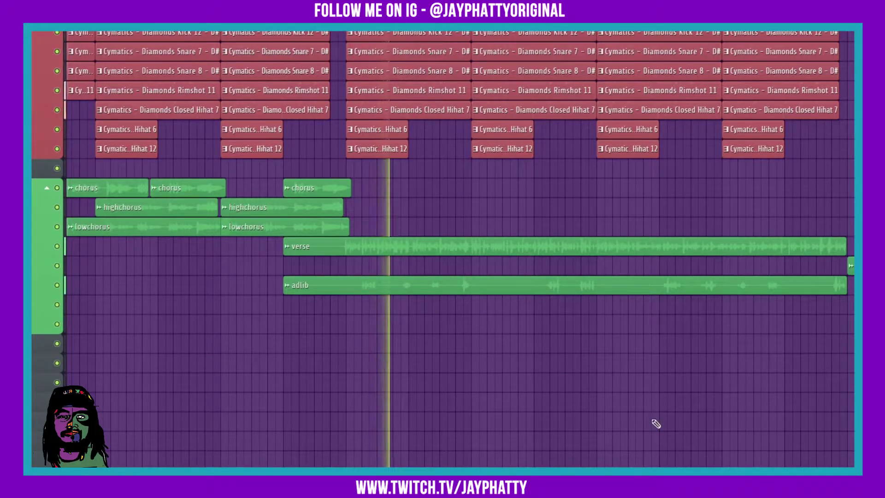
{"action": "scroll", "coordinate": [668, 417], "scroll_direction": "up", "scroll_amount": 1}
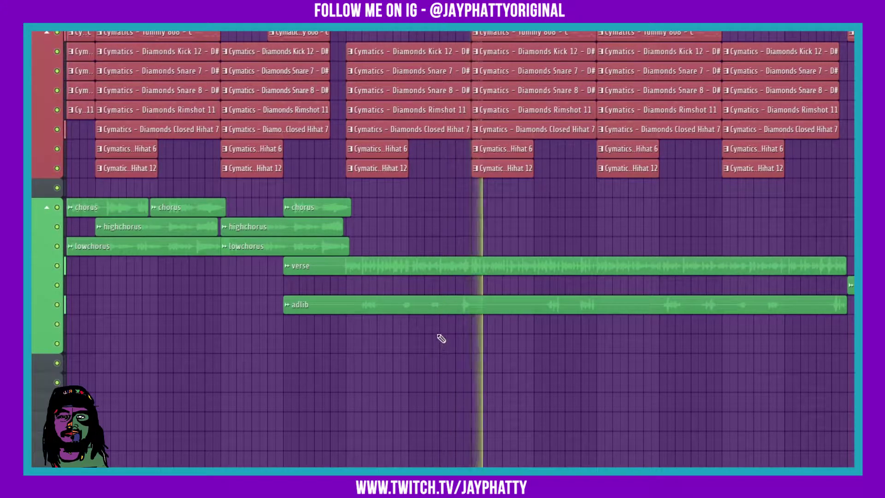
- Stop playback, select a passage across the verse and adlib clips, and open the Mixer on adlib insert 23
{"action": "key", "text": "space"}
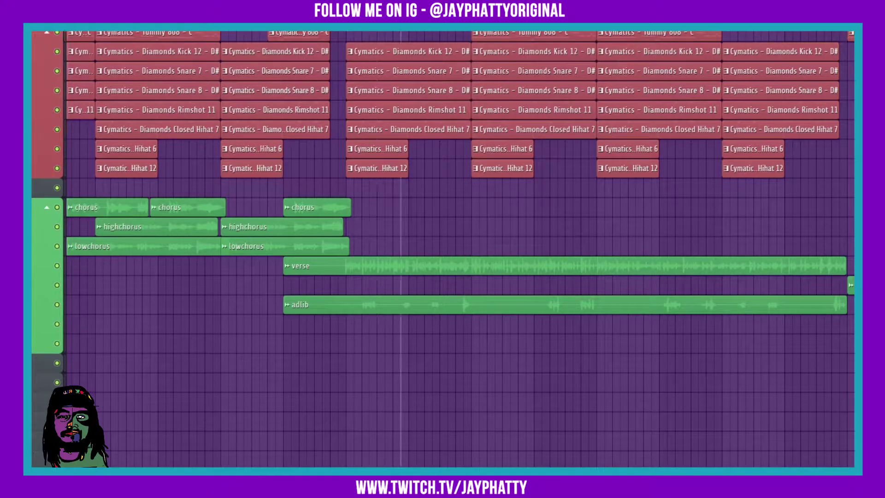
{"action": "left_click_drag", "start_coordinate": [401, 318], "coordinate": [553, 42]}
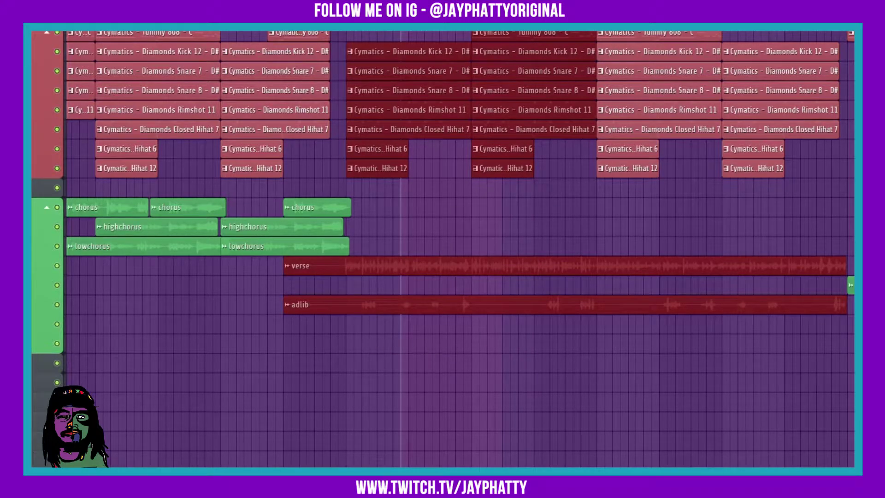
{"action": "key", "text": "F9"}
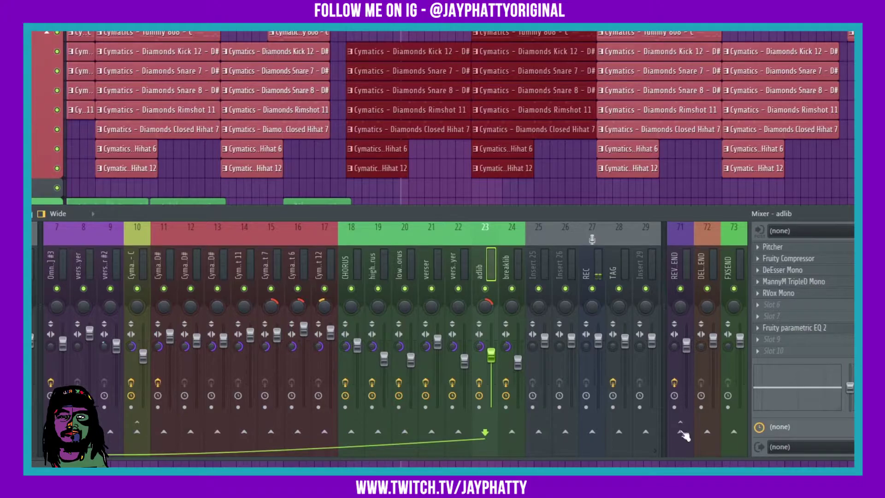
- Route the adlib track's send into the DELAYSEND channel, insert 72
{"action": "right_click", "coordinate": [711, 435]}
{"action": "left_click", "coordinate": [765, 458]}
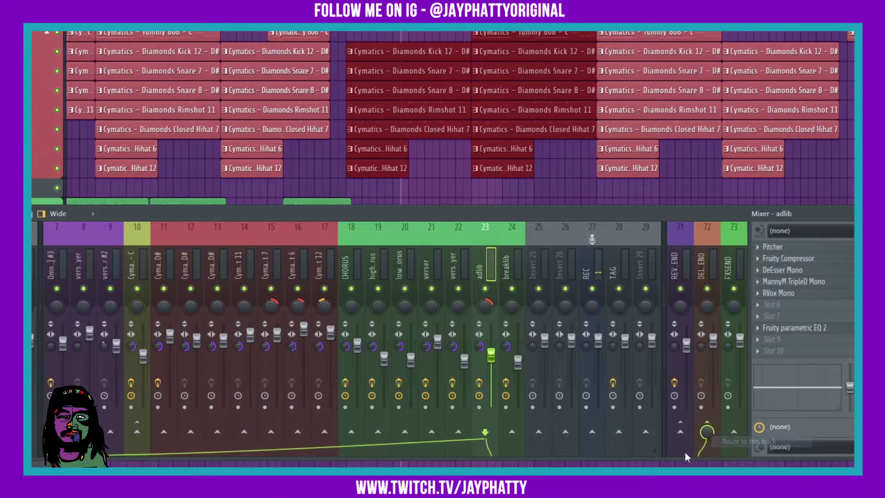
{"action": "right_click", "coordinate": [709, 429]}
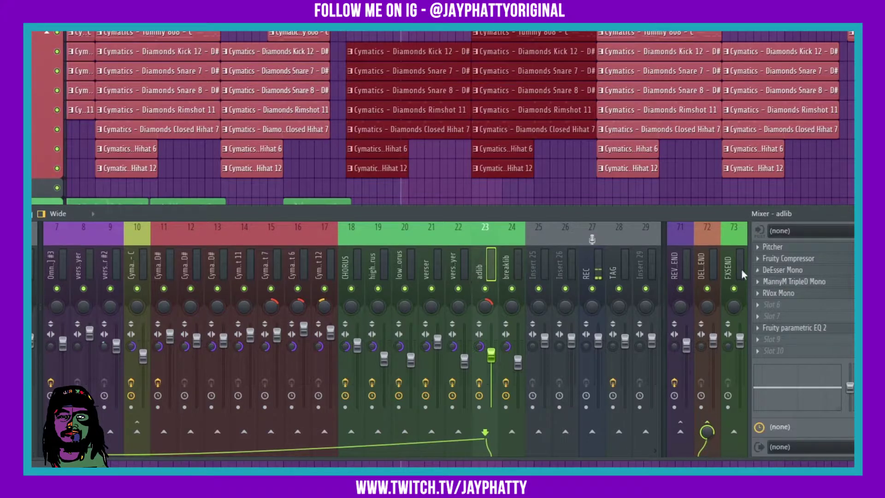
- Load Fruity Delay 3 into Slot 1 of the DELAYSEND channel
{"action": "left_click", "coordinate": [712, 268]}
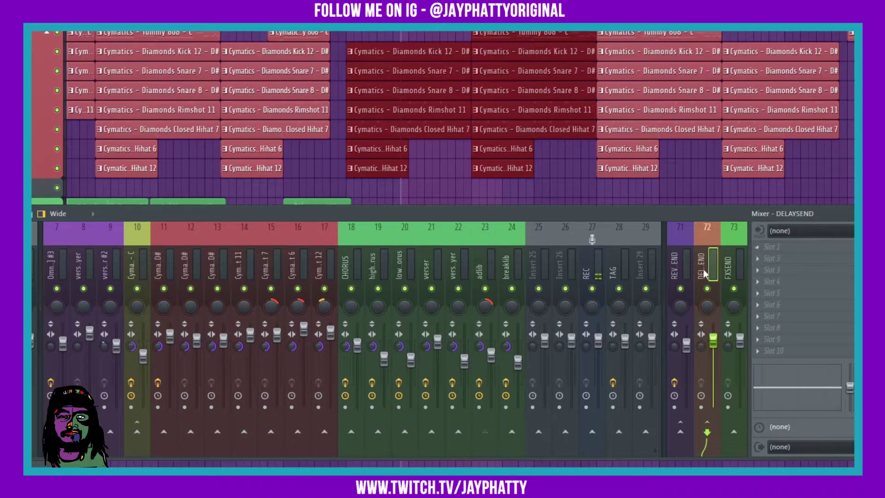
{"action": "left_click", "coordinate": [779, 253]}
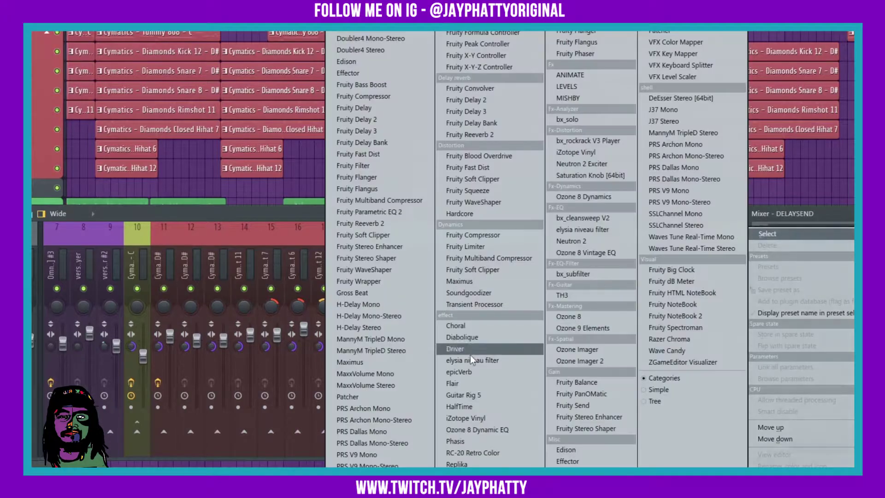
{"action": "left_click", "coordinate": [473, 110]}
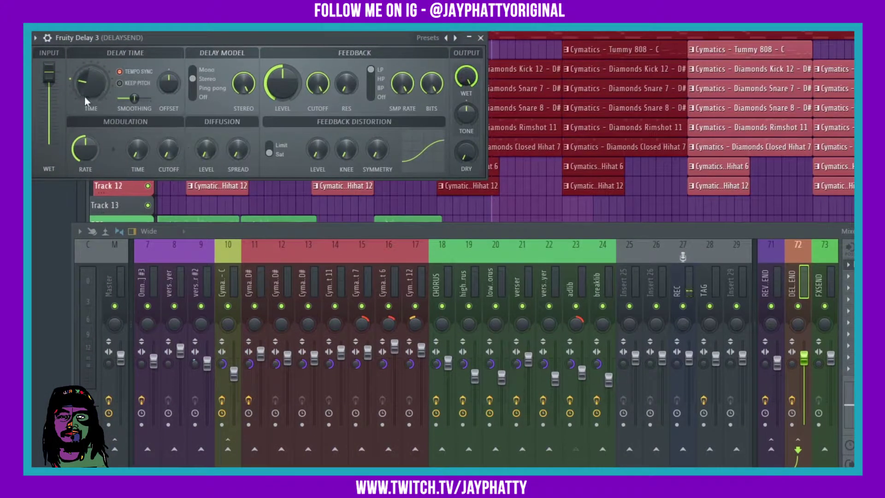
- While the adlib plays, tune Fruity Delay 3's delay time, feedback level and feedback cutoff
{"action": "key", "text": "space"}
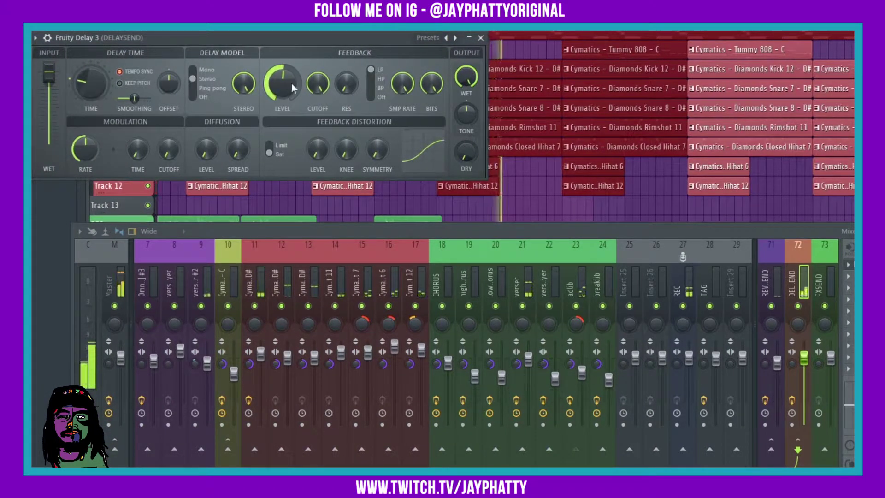
{"action": "left_click_drag", "start_coordinate": [322, 89], "coordinate": [322, 81]}
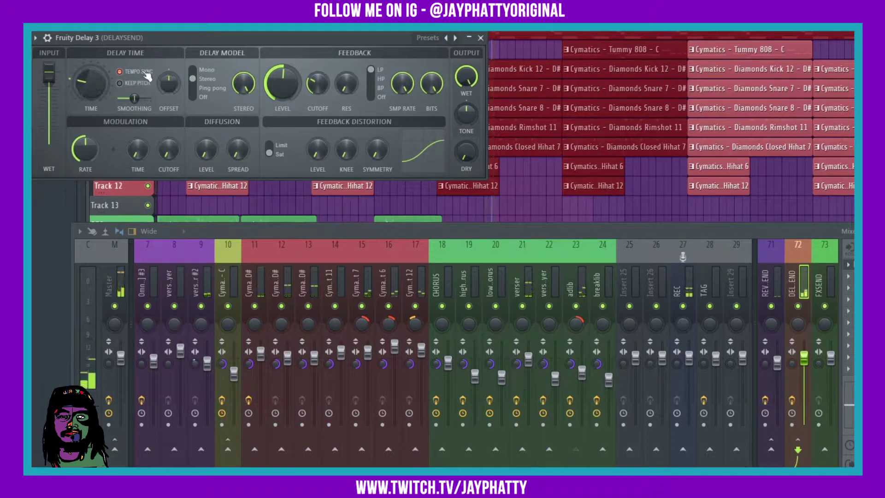
{"action": "mouse_move", "coordinate": [103, 84]}
{"action": "left_mouse_down"}
{"action": "mouse_move", "coordinate": [103, 94]}
{"action": "mouse_move", "coordinate": [103, 74]}
{"action": "left_mouse_up"}
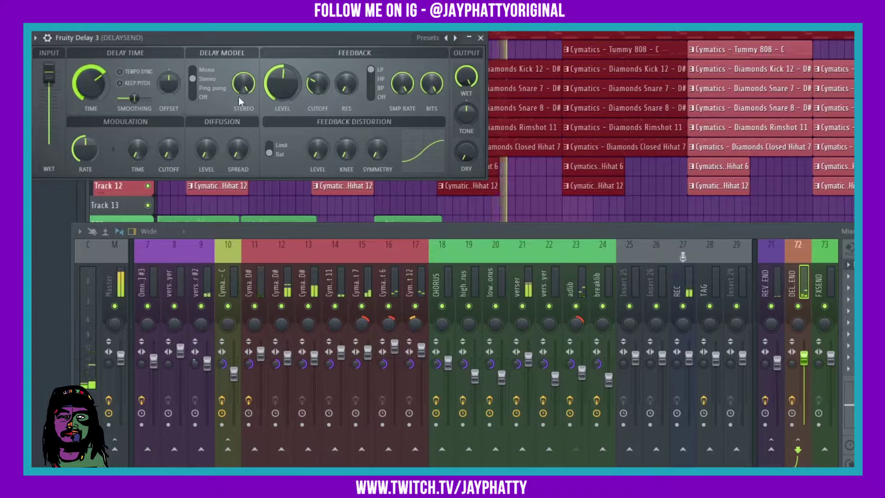
{"action": "left_click_drag", "start_coordinate": [265, 101], "coordinate": [265, 95]}
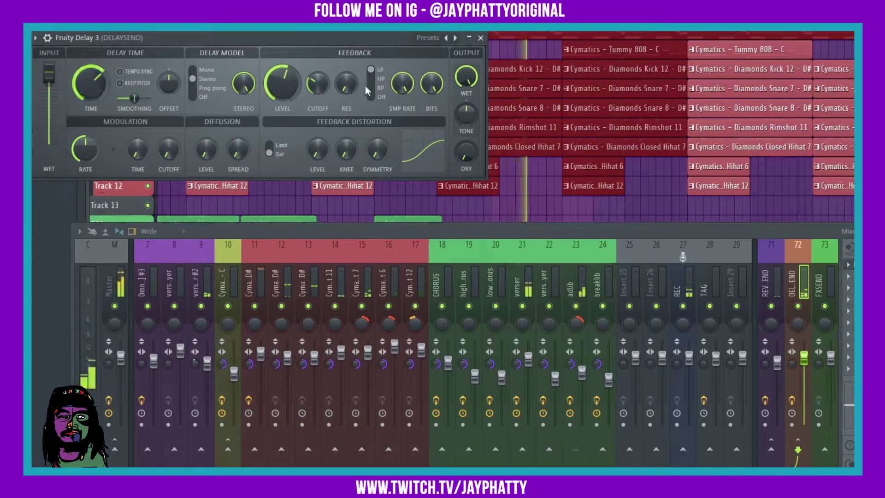
{"action": "left_click_drag", "start_coordinate": [325, 78], "coordinate": [327, 82]}
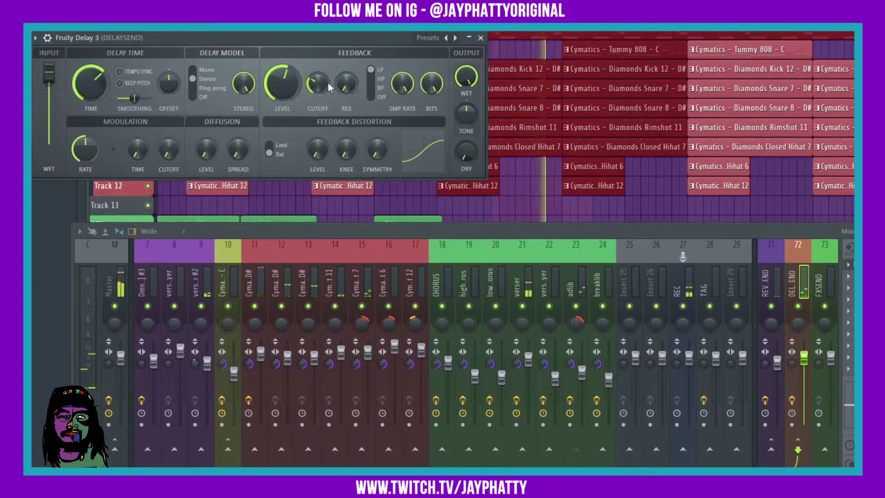
{"action": "key", "text": "space"}
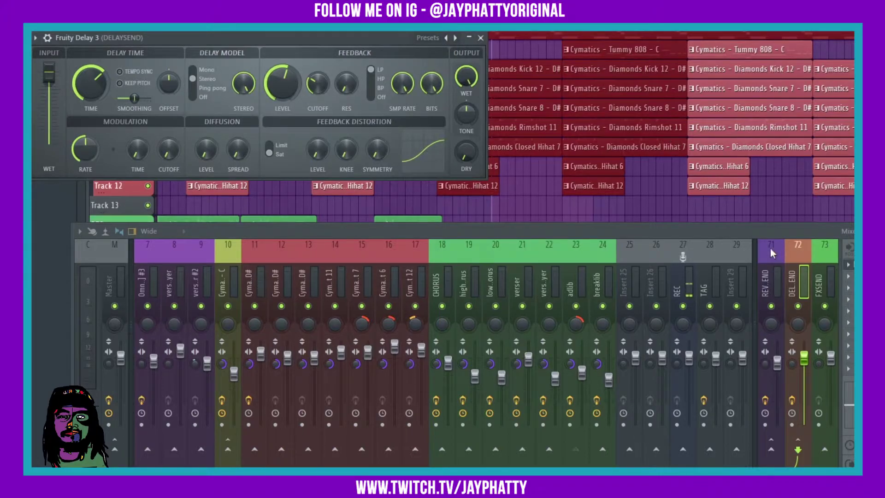
- Unsolo the adlib track during playback, then hide the mixer to show the playlist
{"action": "left_click", "coordinate": [645, 187]}
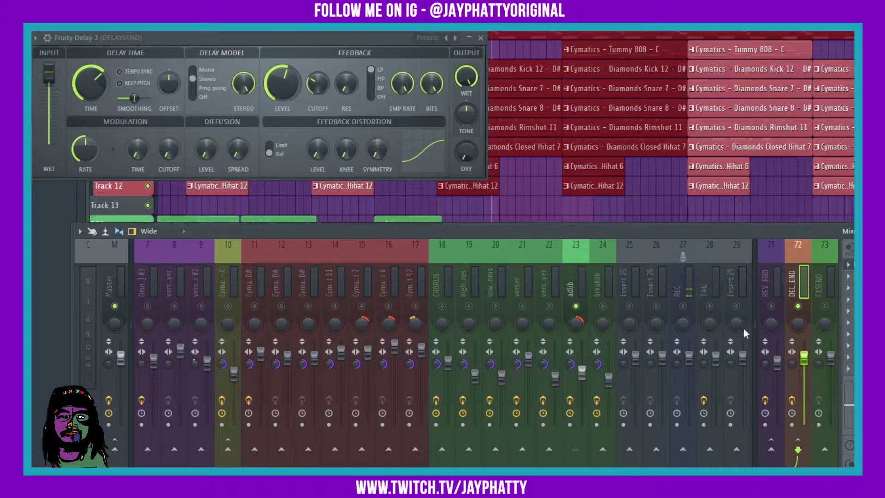
{"action": "key", "text": "space"}
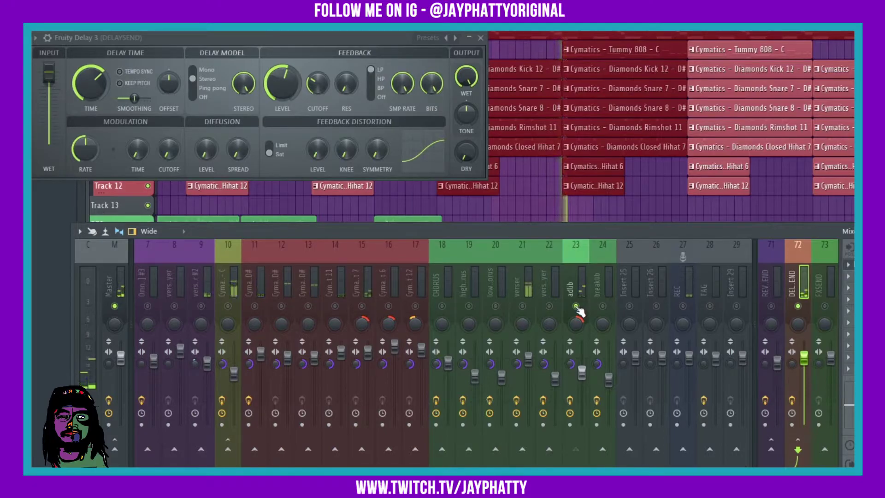
{"action": "right_click", "coordinate": [576, 307]}
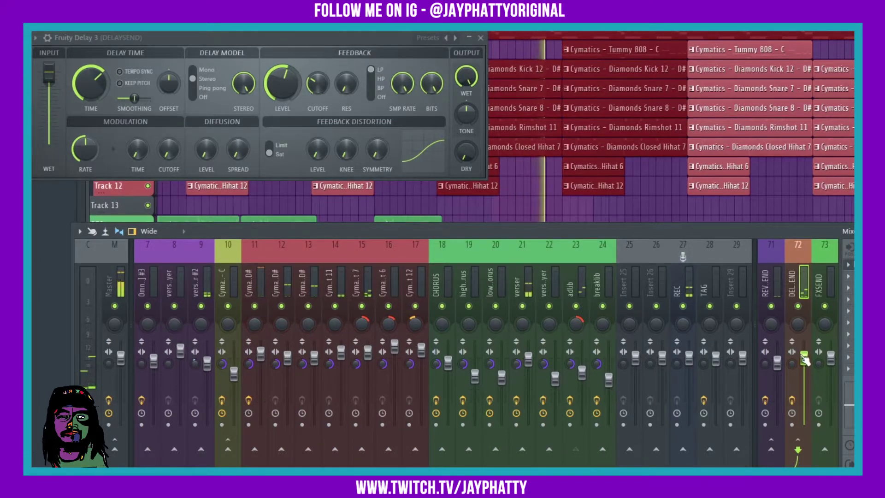
{"action": "key", "text": "space"}
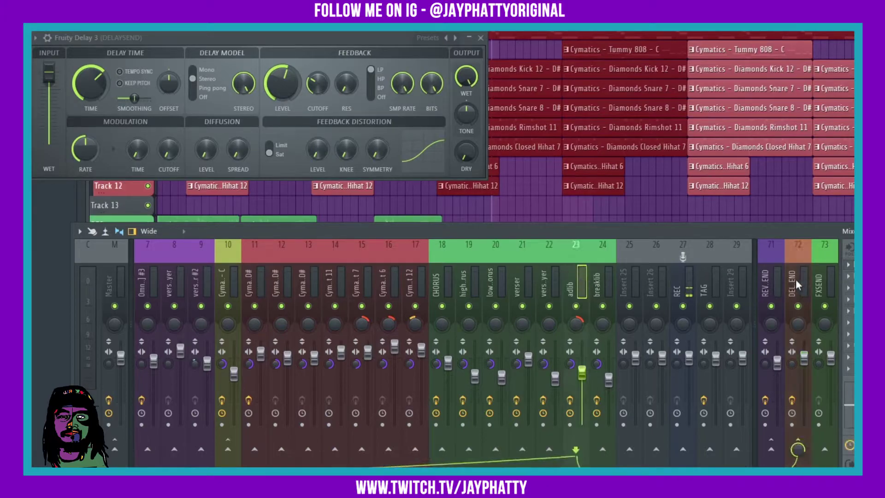
{"action": "left_click", "coordinate": [571, 298]}
{"action": "key", "text": "F5"}
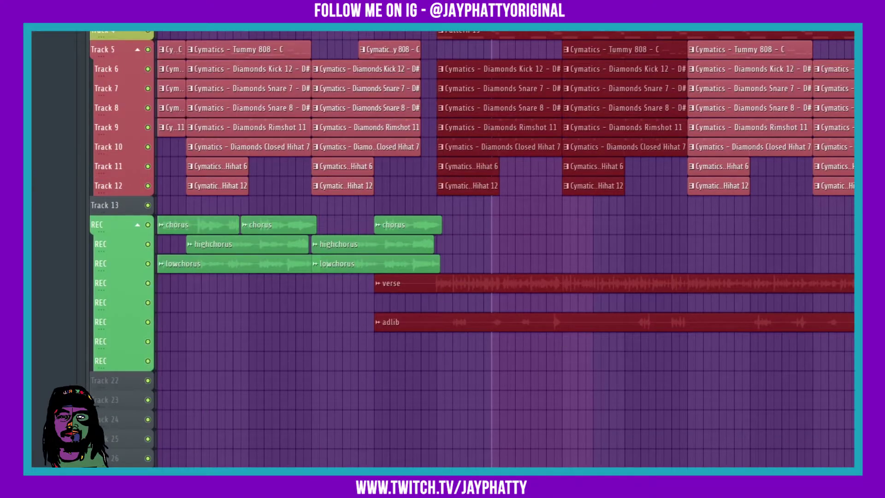
- Reopen the Mixer, check the Fruity Delay 3 settings on DELAYSEND, and select the adlib track
{"action": "key", "text": "F9"}
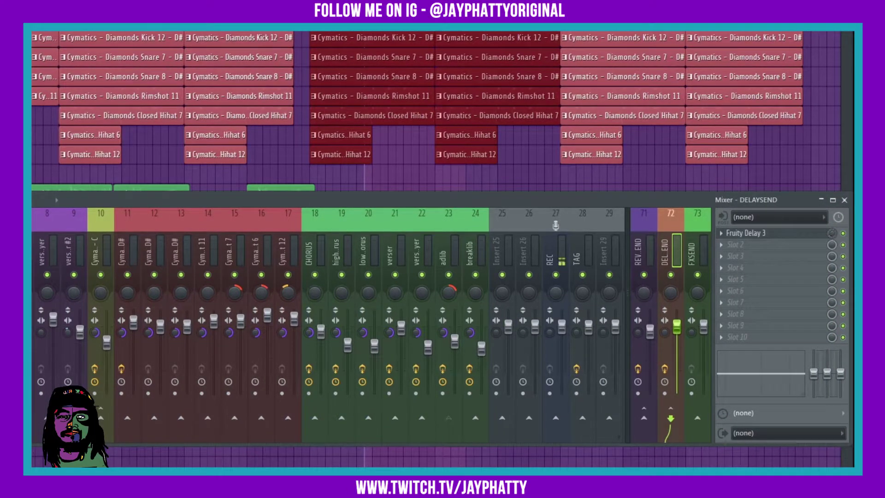
{"action": "right_click", "coordinate": [833, 234]}
{"action": "left_click", "coordinate": [833, 238]}
{"action": "left_click", "coordinate": [795, 233]}
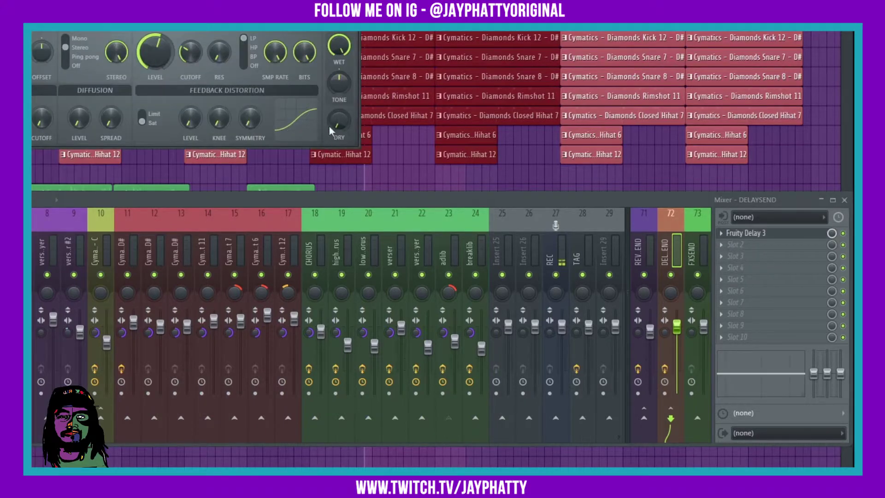
{"action": "key", "text": "Escape"}
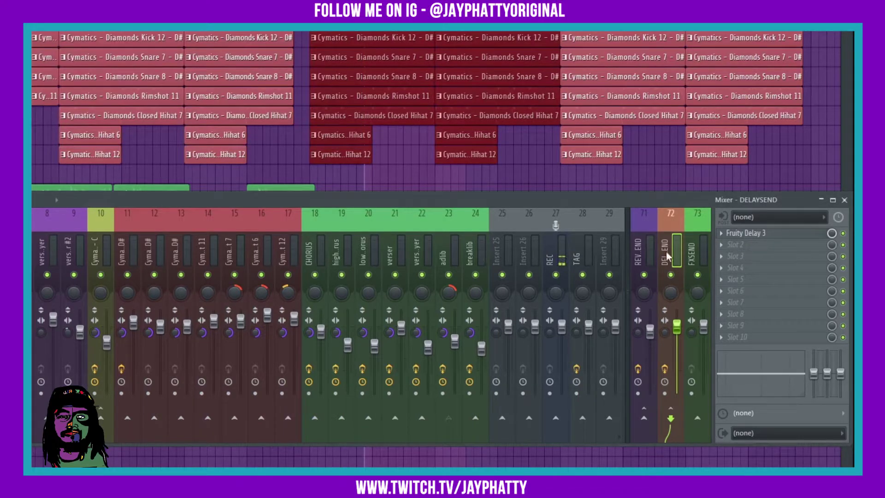
{"action": "left_click", "coordinate": [448, 259]}
{"action": "left_click", "coordinate": [671, 417]}
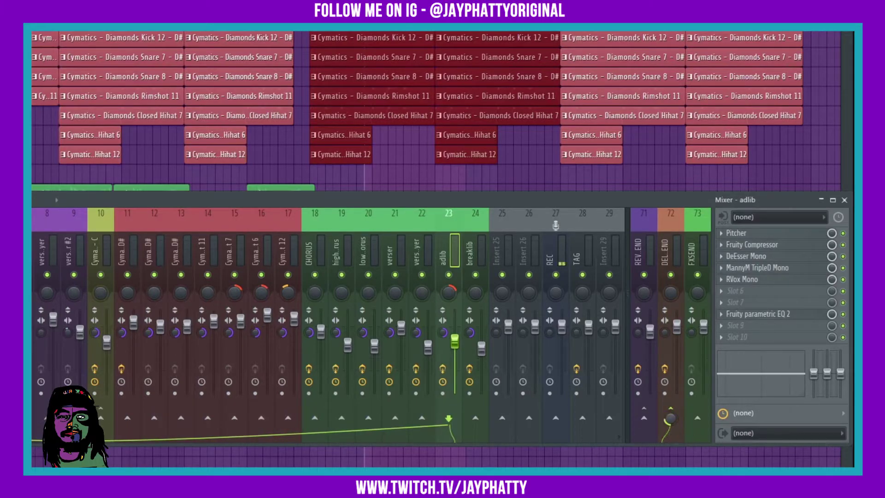
- Reset the adlib's send level into DELAYSEND to its default
{"action": "right_click", "coordinate": [671, 418]}
{"action": "left_click", "coordinate": [713, 303]}
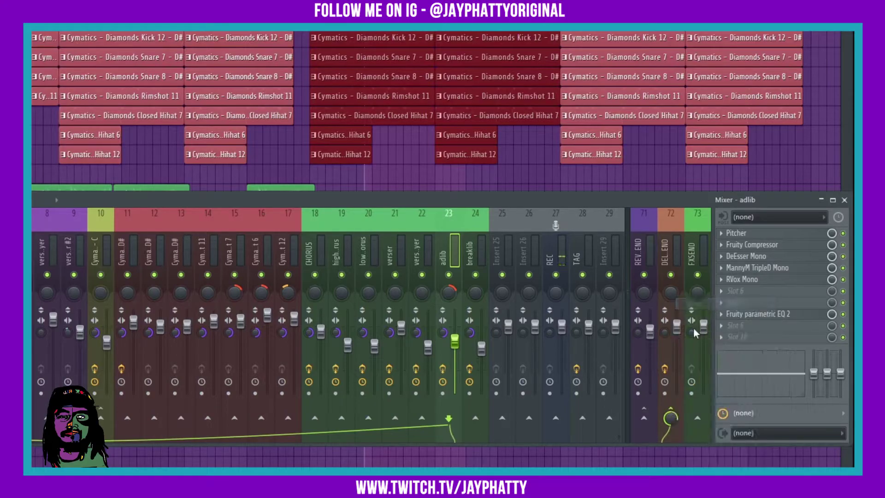
{"action": "right_click", "coordinate": [674, 417]}
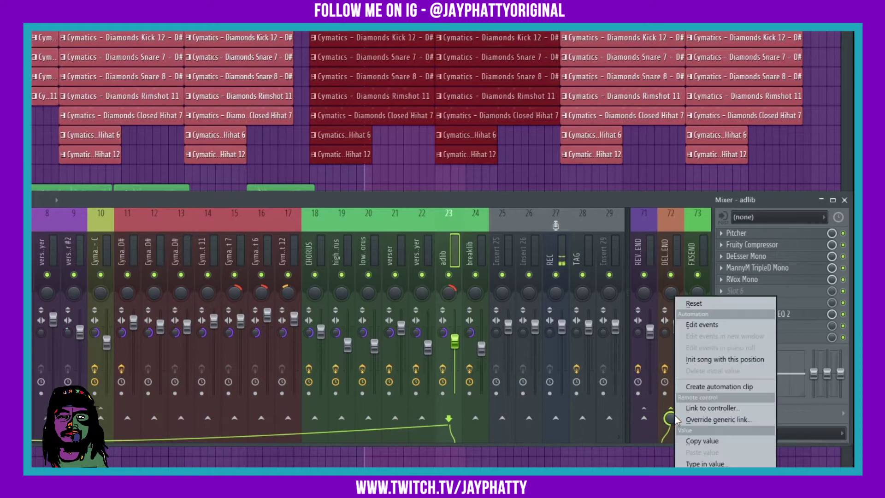
{"action": "left_click", "coordinate": [712, 444]}
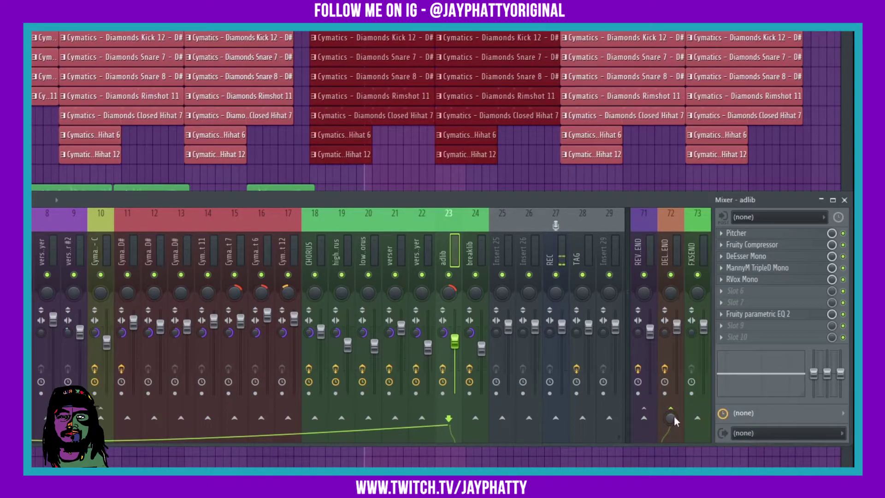
- Create an automation clip for the adlib send level, close the Mixer, and clear the clip selection
{"action": "right_click", "coordinate": [674, 418]}
{"action": "left_click", "coordinate": [722, 391]}
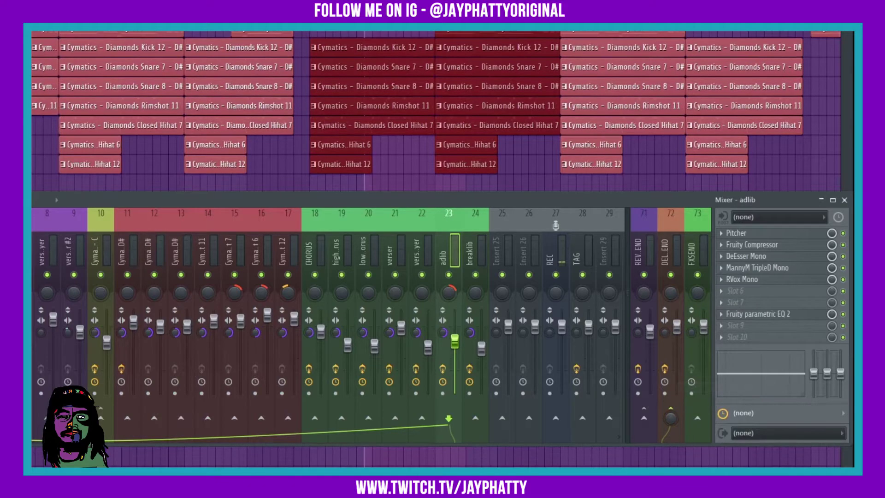
{"action": "key", "text": "F9"}
{"action": "key", "text": "ctrl+d"}
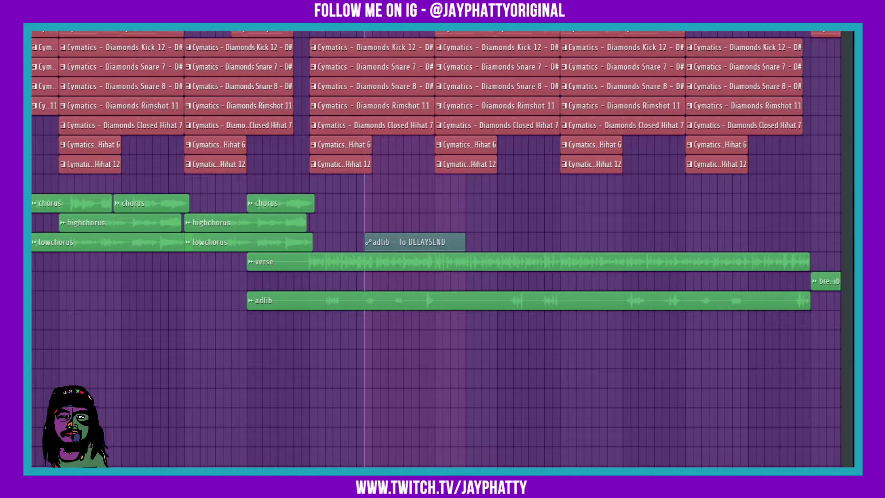
- Raise the automation clip's right-end point to the top so the send stays fully up
{"action": "scroll", "coordinate": [435, 249], "scroll_direction": "up", "scroll_amount": 3}
{"action": "scroll", "coordinate": [653, 269], "scroll_direction": "down", "scroll_amount": 4}
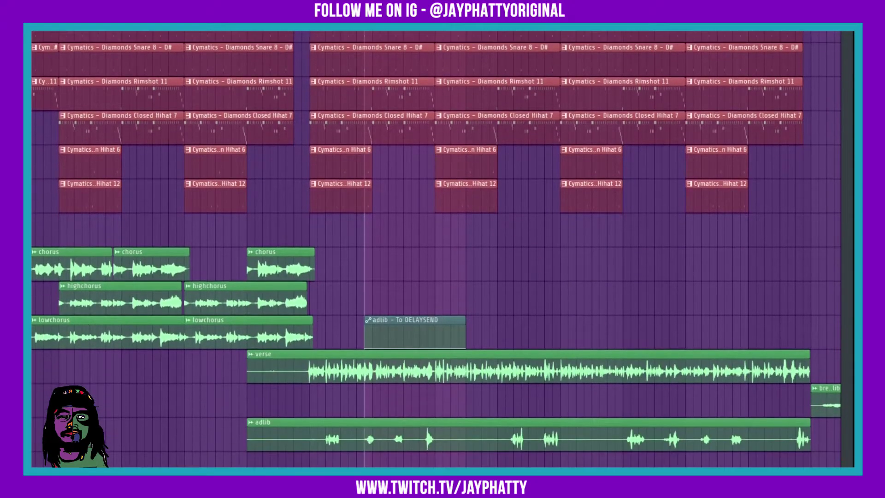
{"action": "scroll", "coordinate": [508, 299], "scroll_direction": "up", "scroll_amount": 2, "text": "ctrl"}
{"action": "scroll", "coordinate": [489, 307], "scroll_direction": "up", "scroll_amount": 2, "text": "ctrl"}
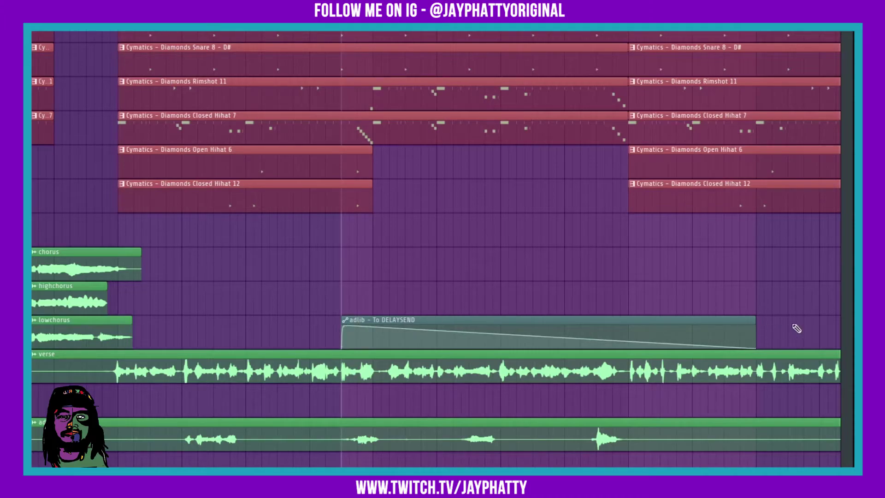
{"action": "left_click_drag", "start_coordinate": [752, 331], "coordinate": [750, 319]}
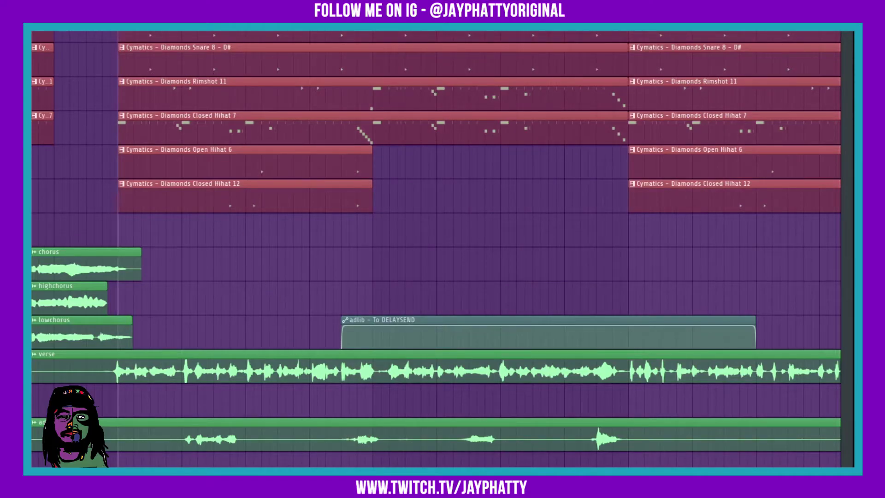
{"action": "scroll", "coordinate": [231, 343], "scroll_direction": "down", "scroll_amount": 2}
{"action": "scroll", "coordinate": [231, 344], "scroll_direction": "down", "scroll_amount": 2}
{"action": "scroll", "coordinate": [231, 344], "scroll_direction": "down", "scroll_amount": 2}
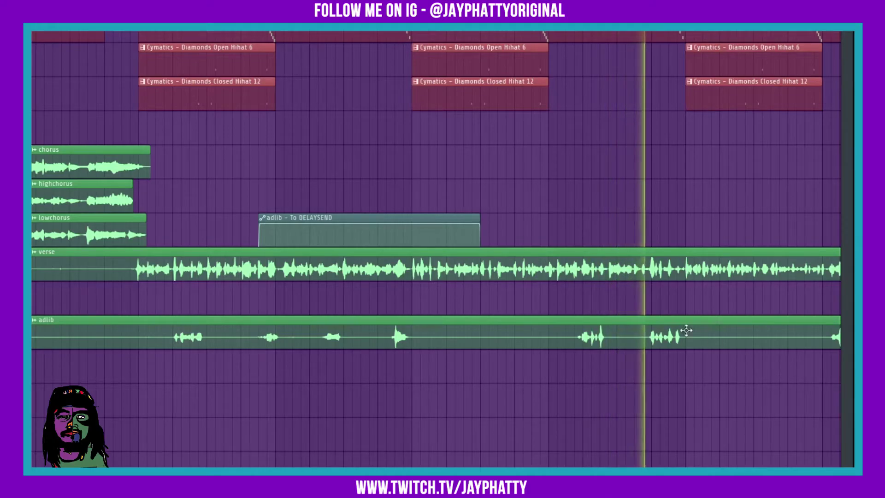
{"action": "key", "text": "space"}
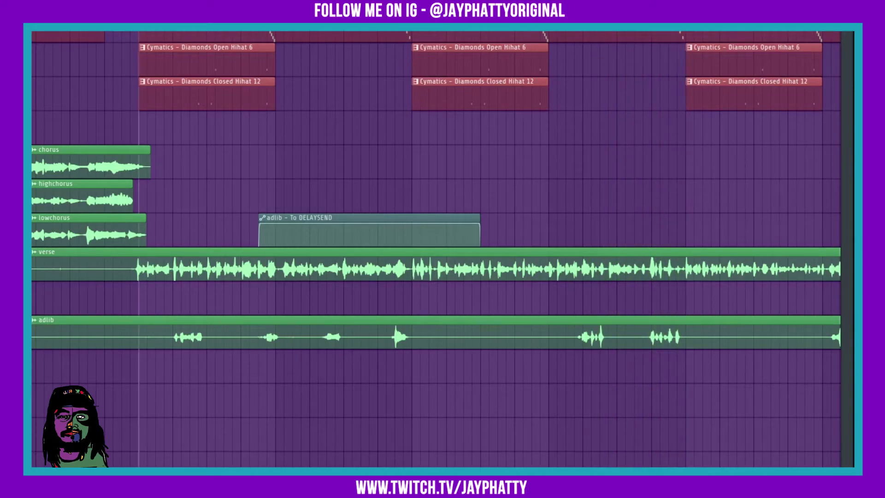